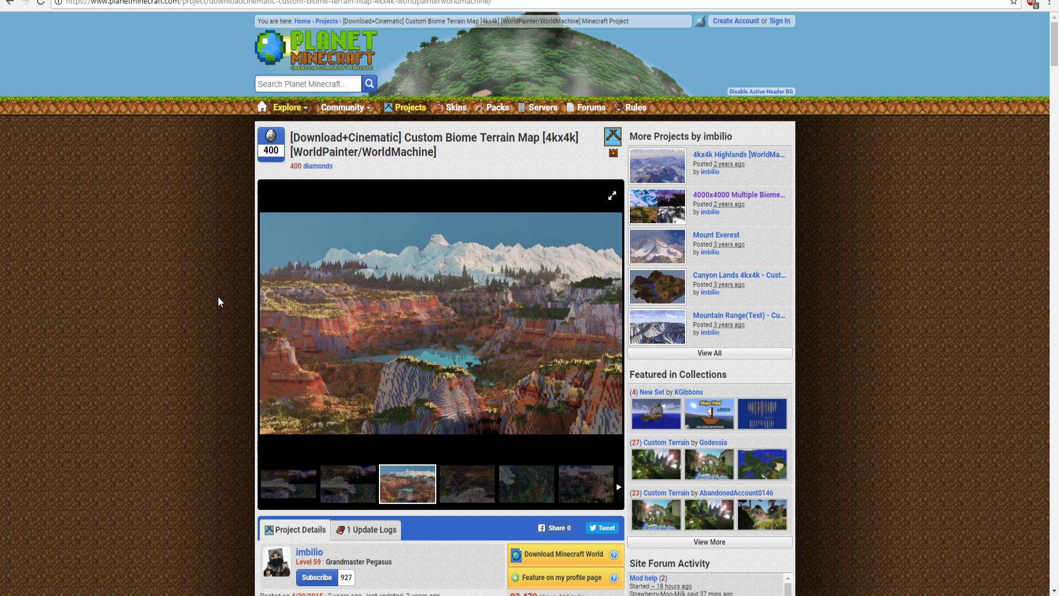
- Download the Custom Biome Terrain Map archive mapppp.rar from its MediaFire page
scroll(217, 297, "down", 2)
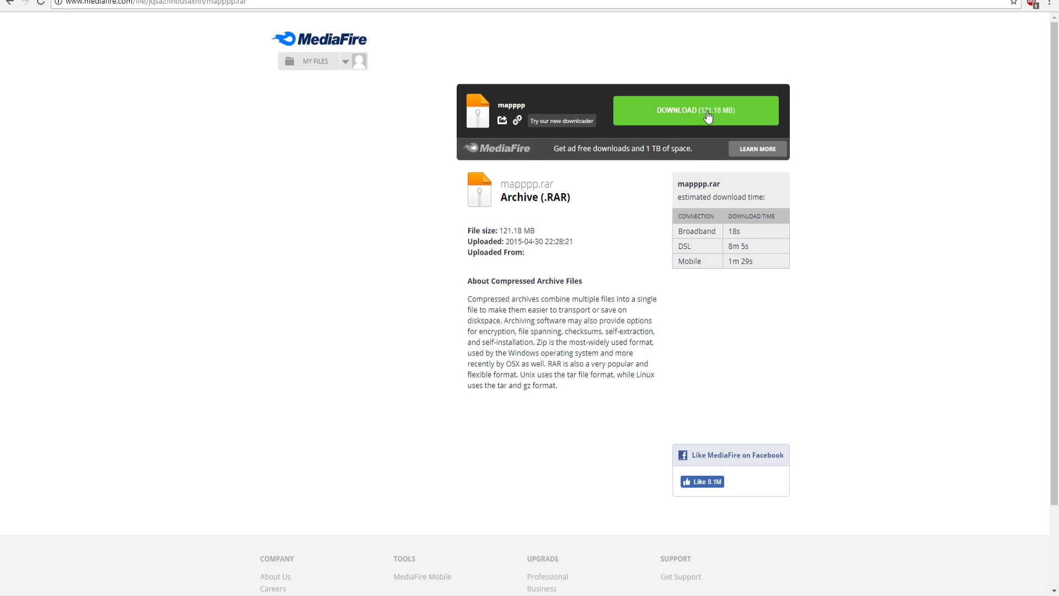
left_click(702, 112)
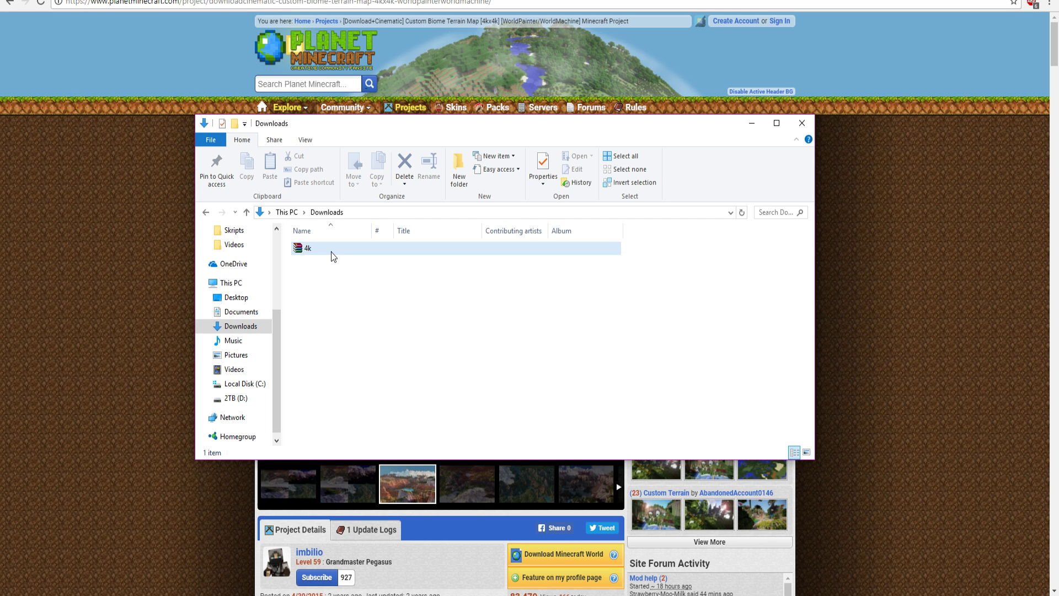
- Open the 4k archive from Downloads in WinRAR, dismiss the licence notice and inspect the contents of its 4k folder
double_click(333, 256)
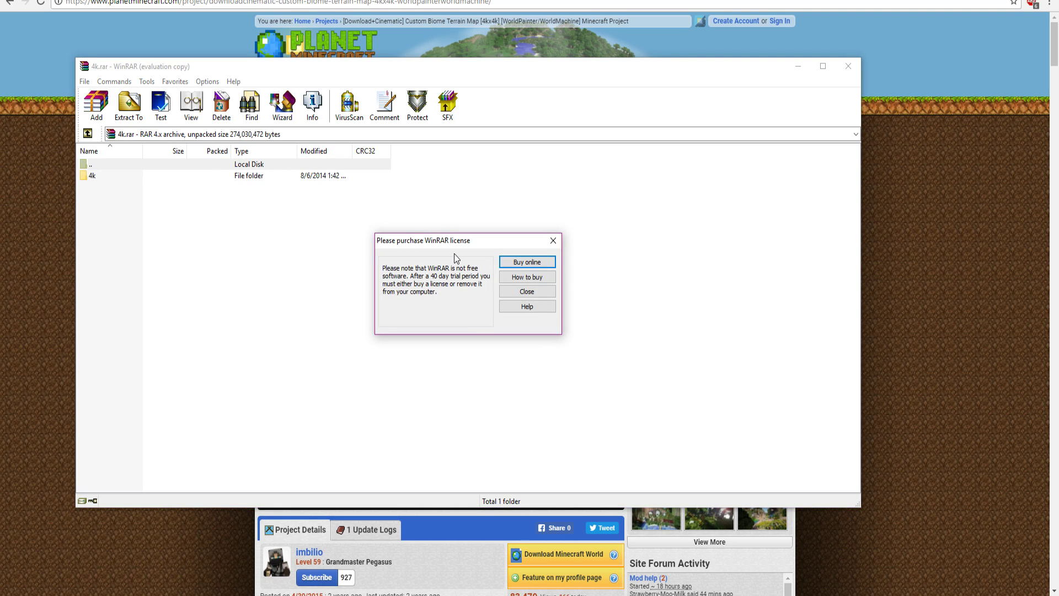
left_click(553, 240)
left_click_drag(342, 68, 470, 51)
double_click(246, 160)
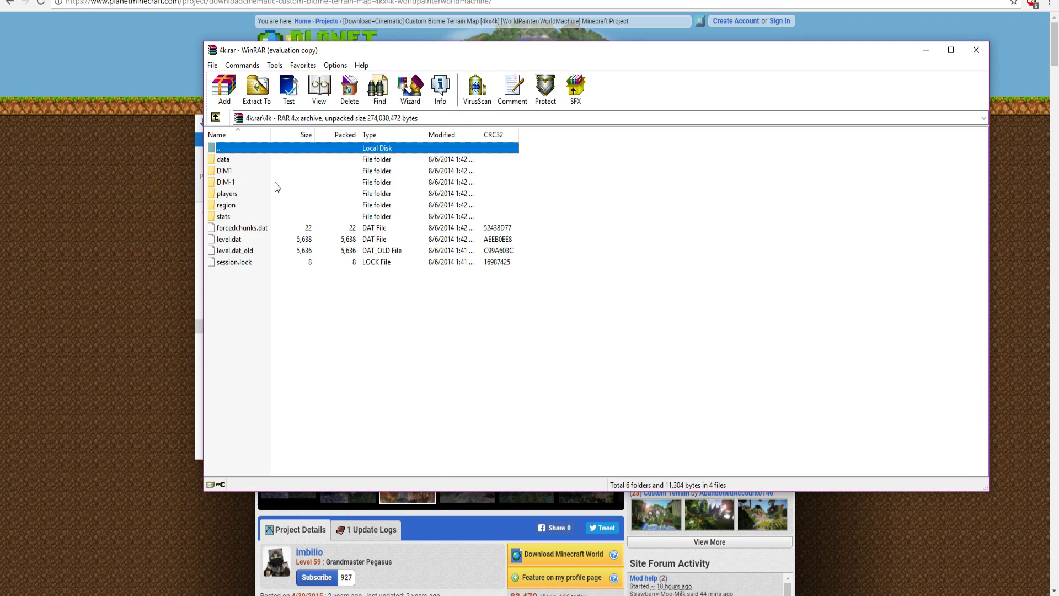
left_click_drag(288, 360, 262, 161)
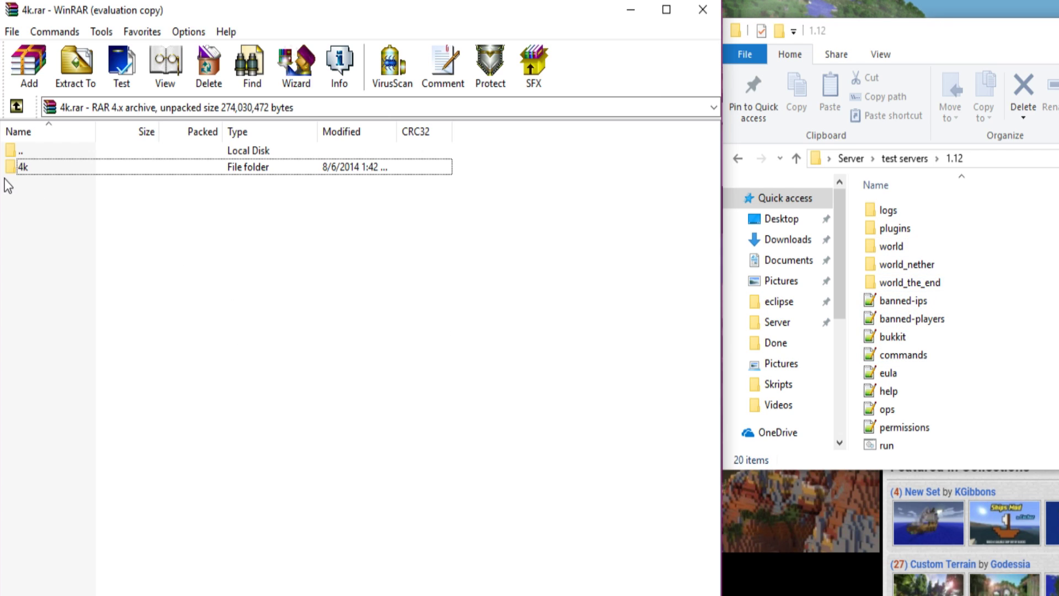
- Extract the 4k world folder from the archive into the 1.12 test server folder
left_click(60, 169)
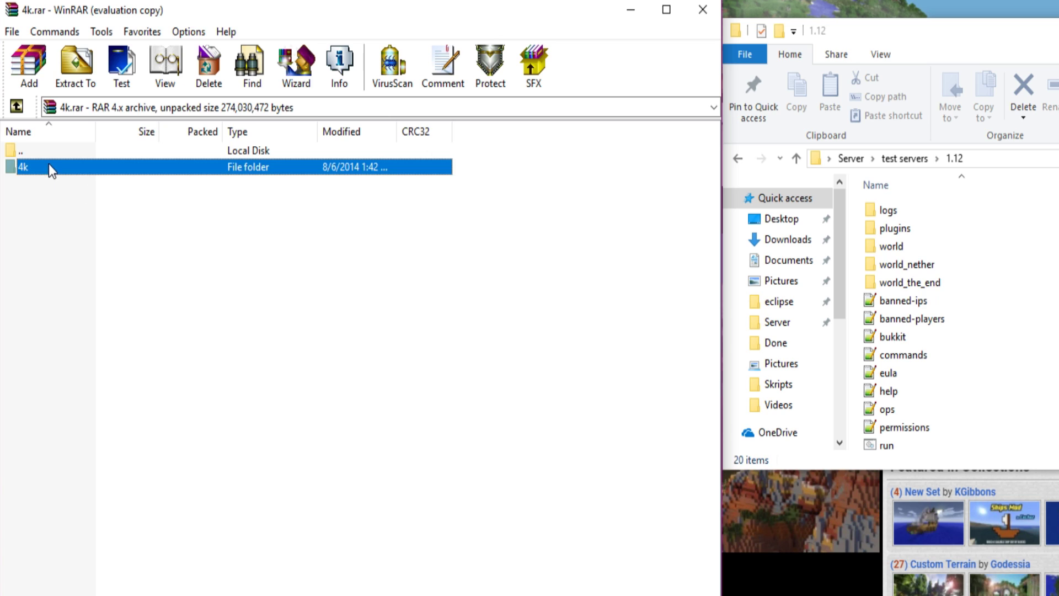
left_click_drag(38, 169, 904, 330)
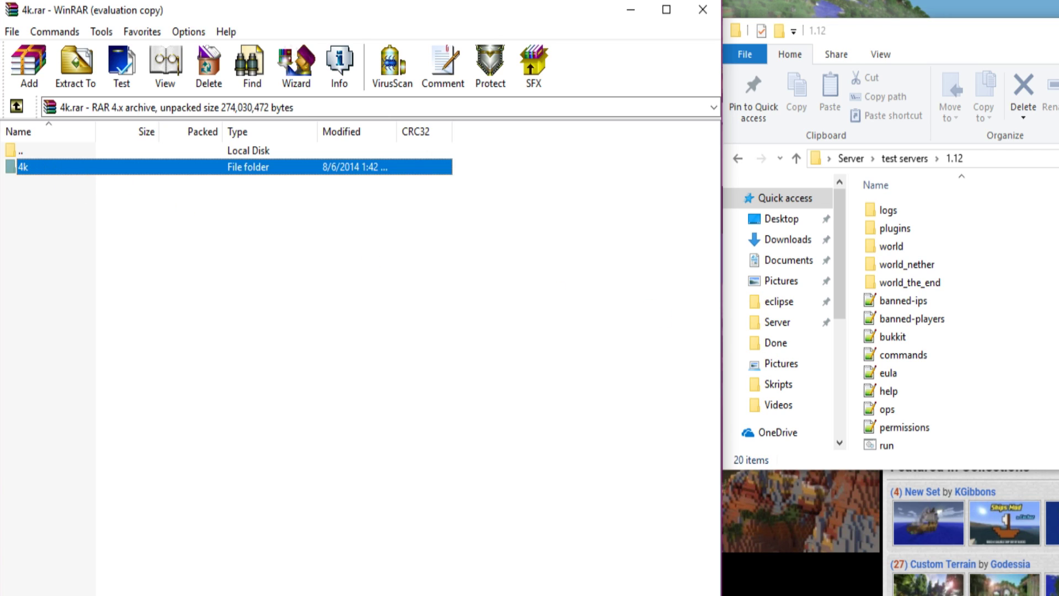
left_click_drag(987, 344, 990, 346)
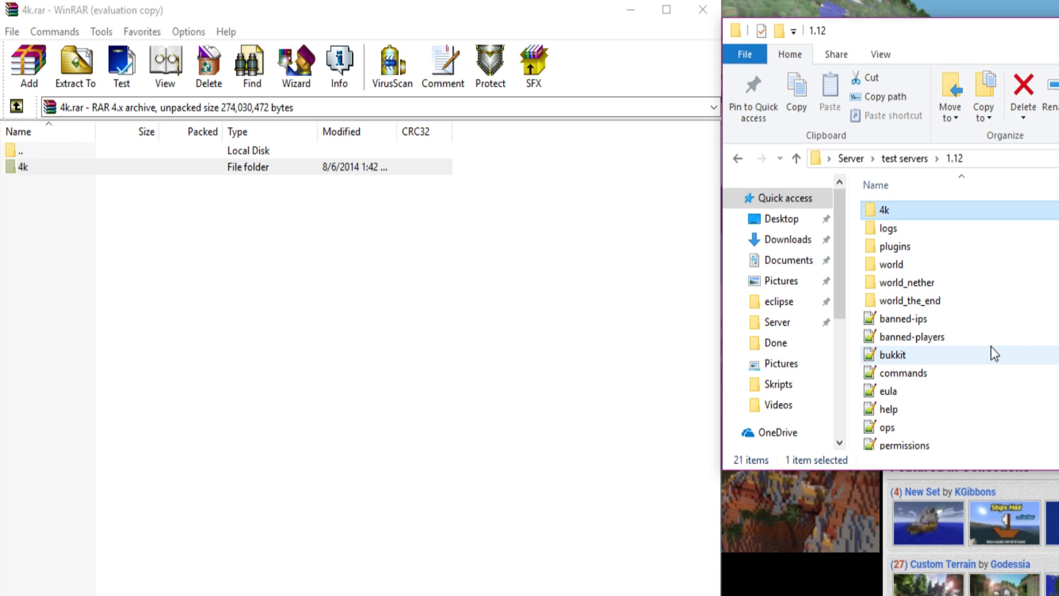
left_click(918, 264)
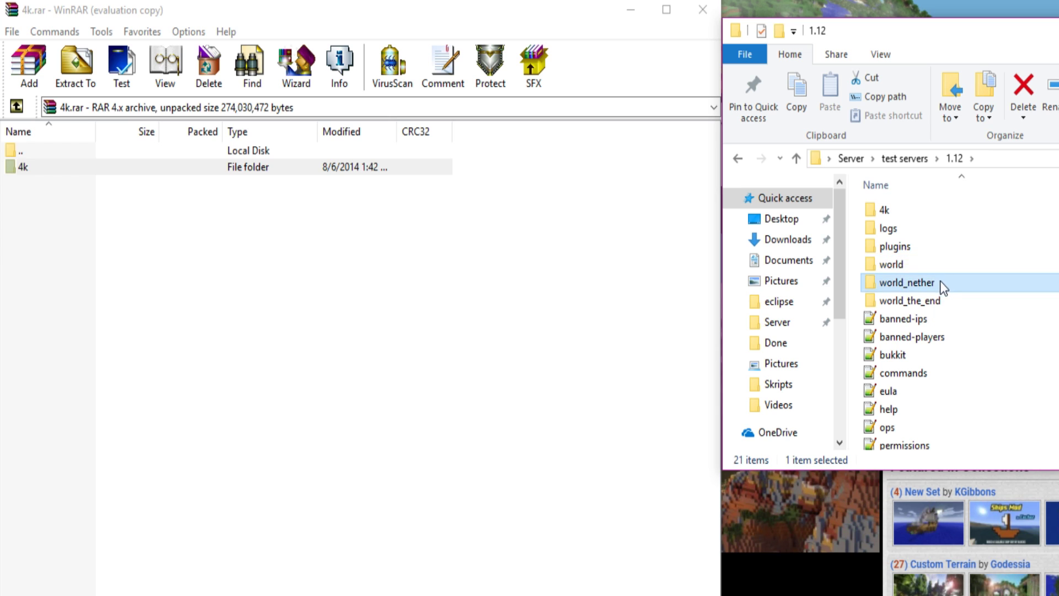
left_click(933, 282)
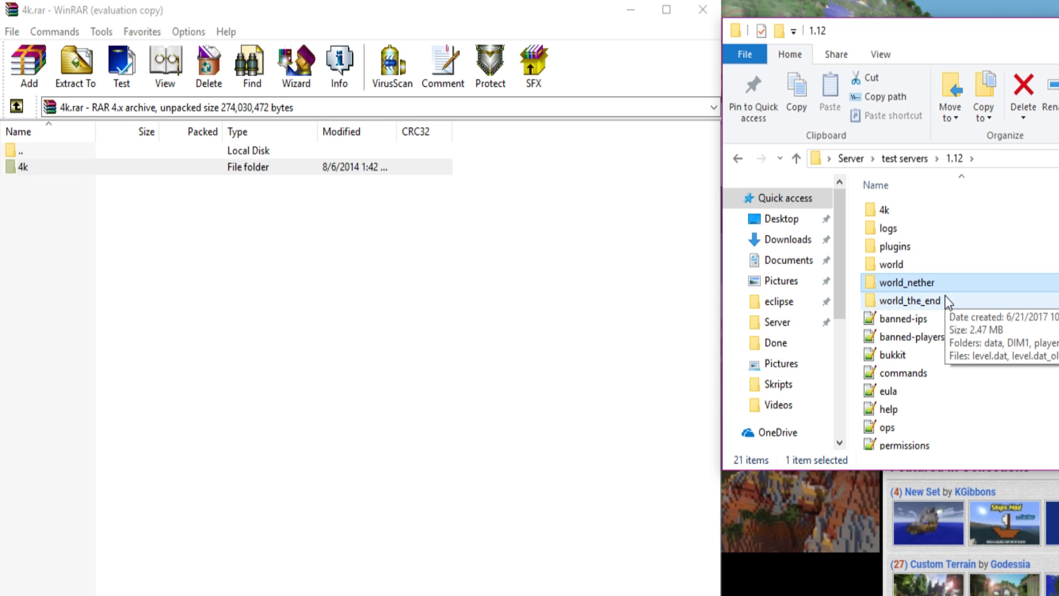
left_click(947, 299)
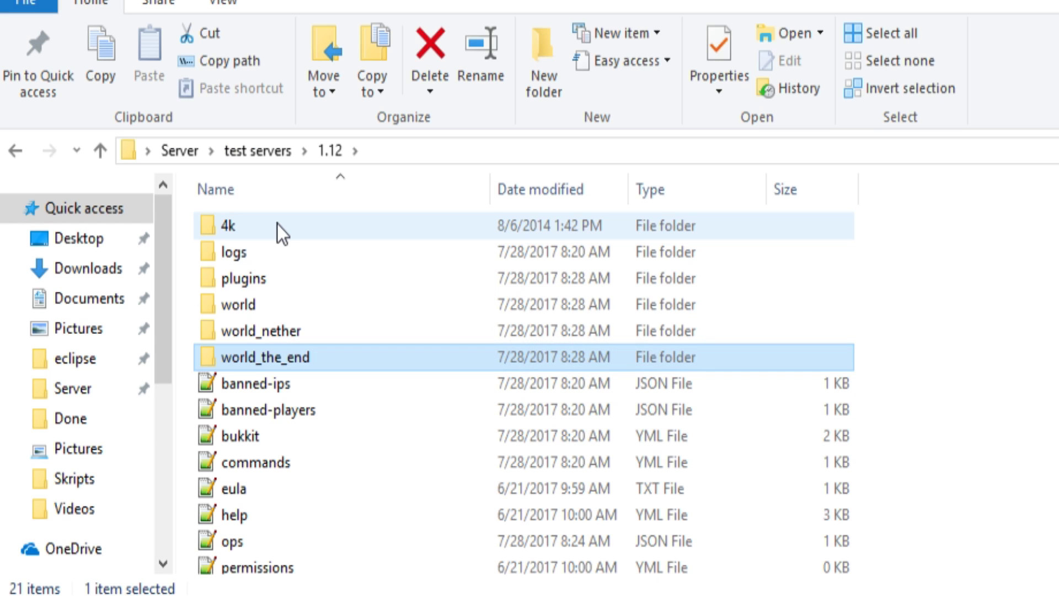
- Rename the 4k world folder in the 1.12 server folder as "the best"
left_click(277, 223)
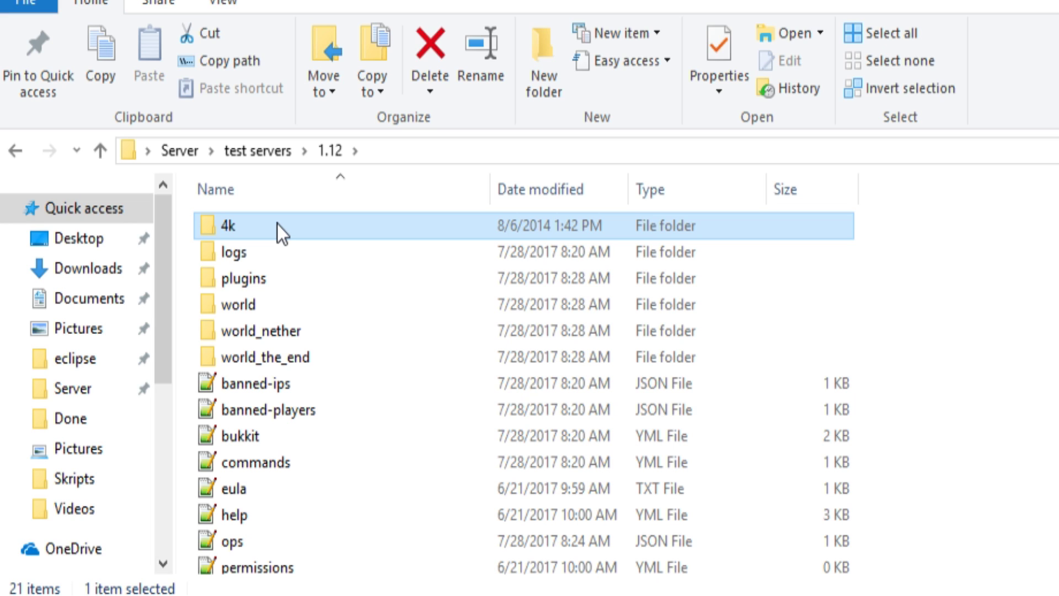
right_click(277, 223)
type("m")
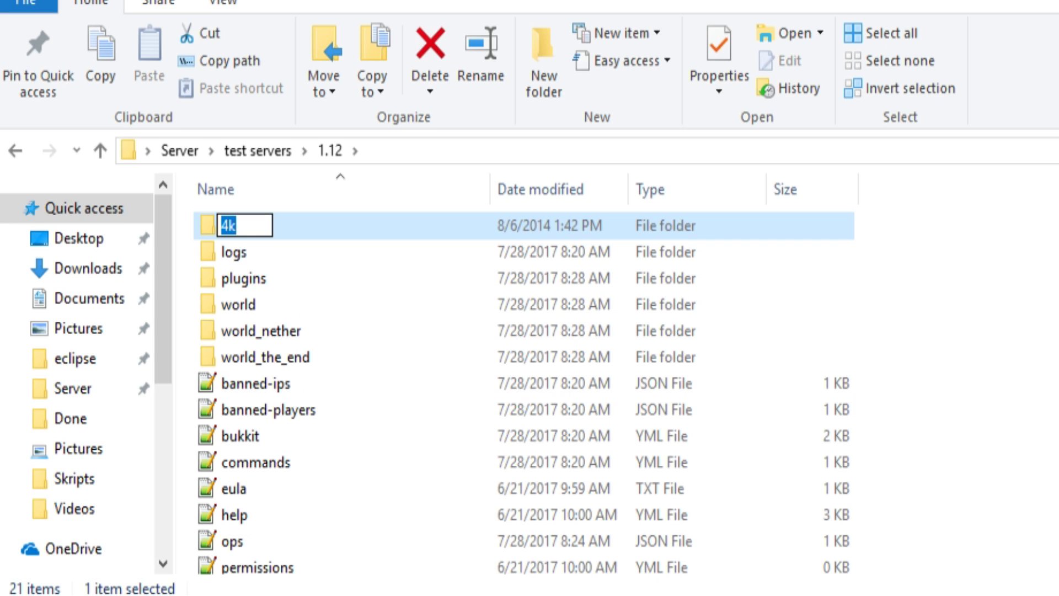
type("the best")
key("Return")
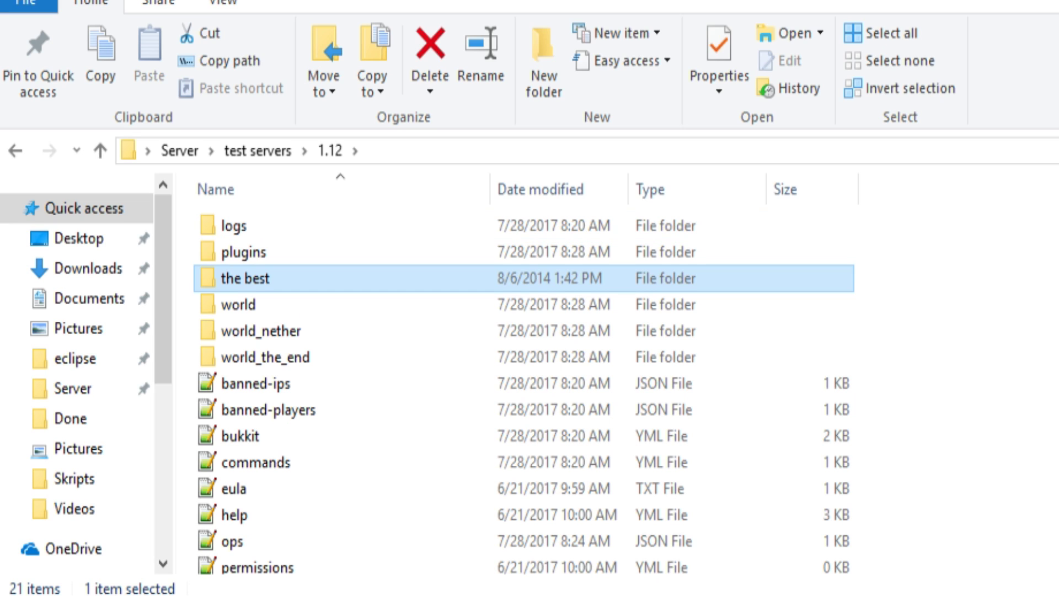
- Rename the extracted world folder in the 1.12 server folder as "best"
right_click(282, 283)
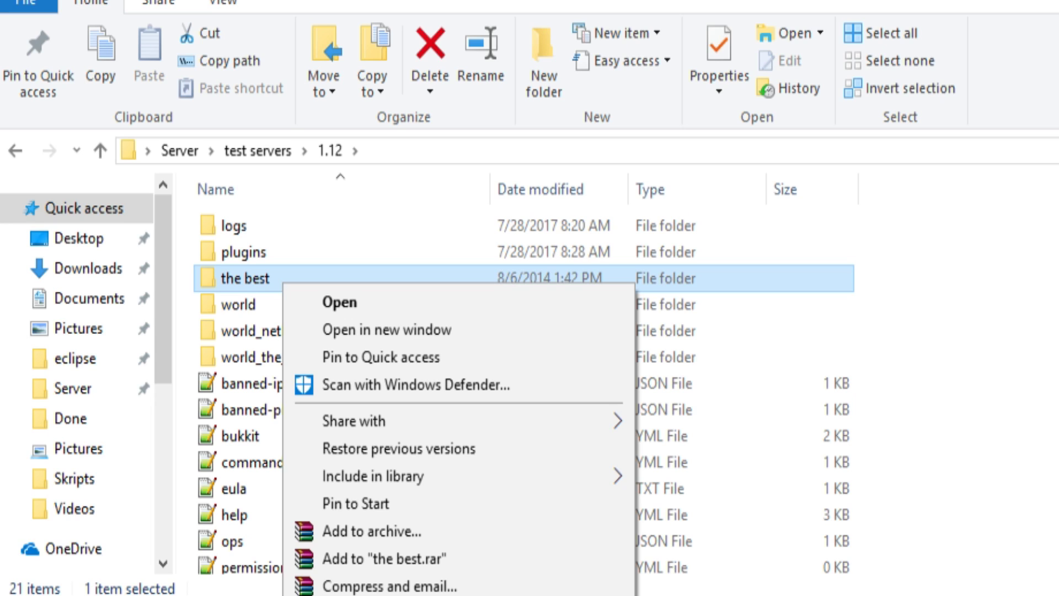
key("m")
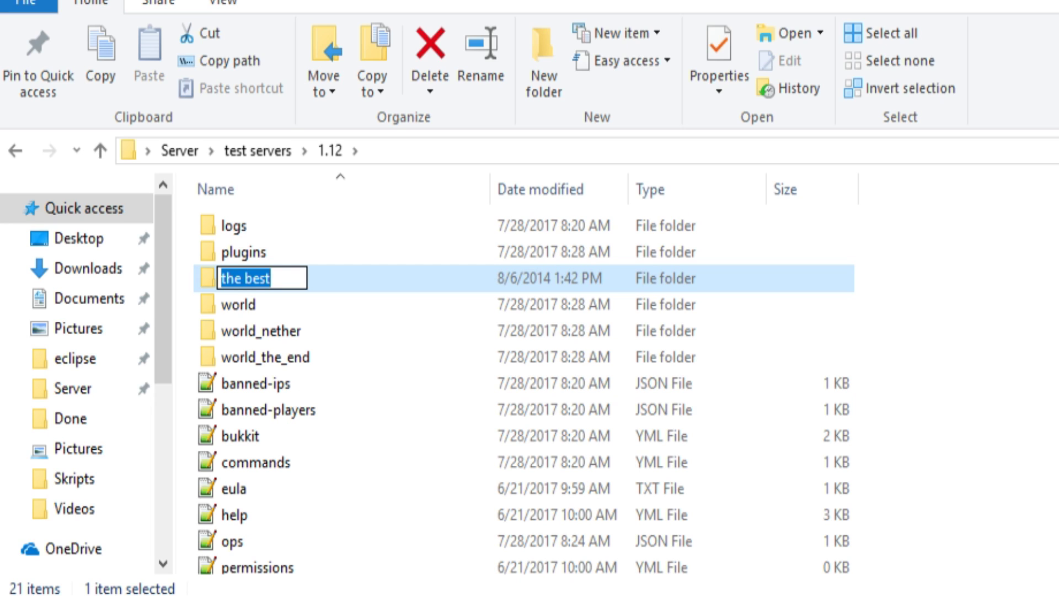
type("best")
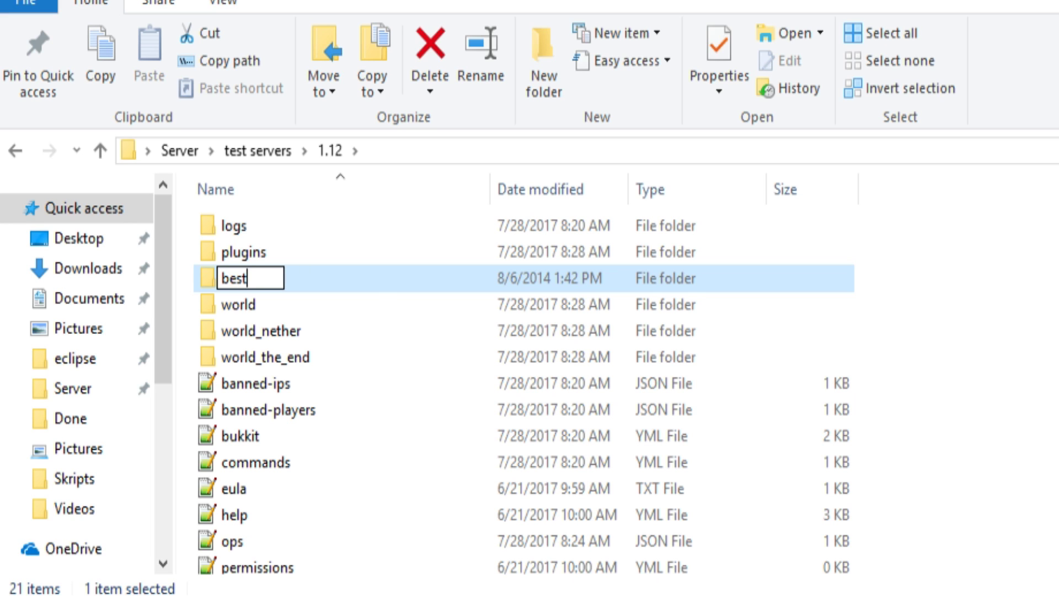
key("Return")
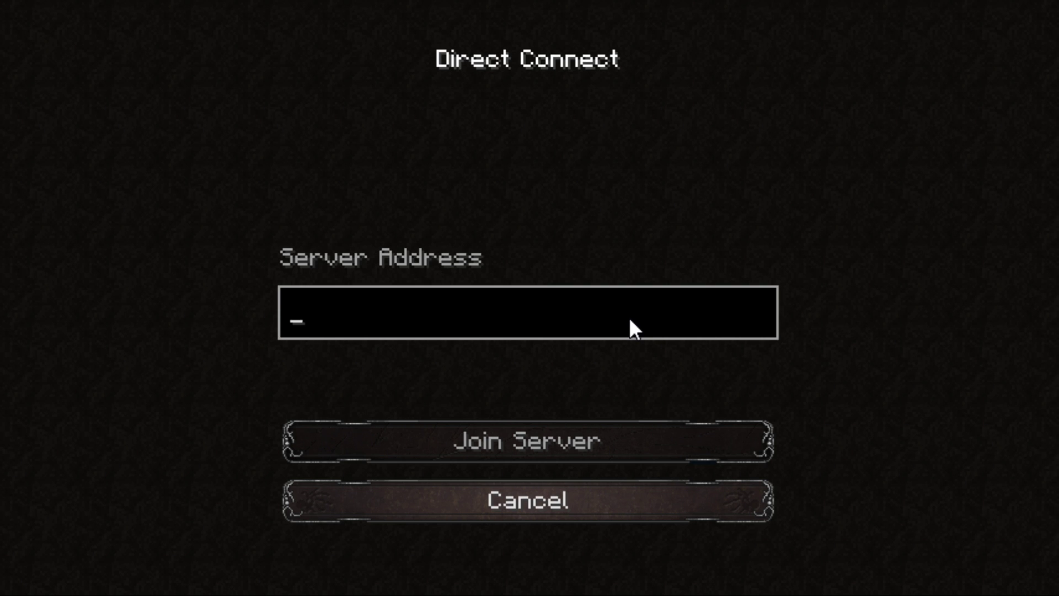
- Switch to Minecraft and join the server at the address localhost through Direct Connect
type("localhost")
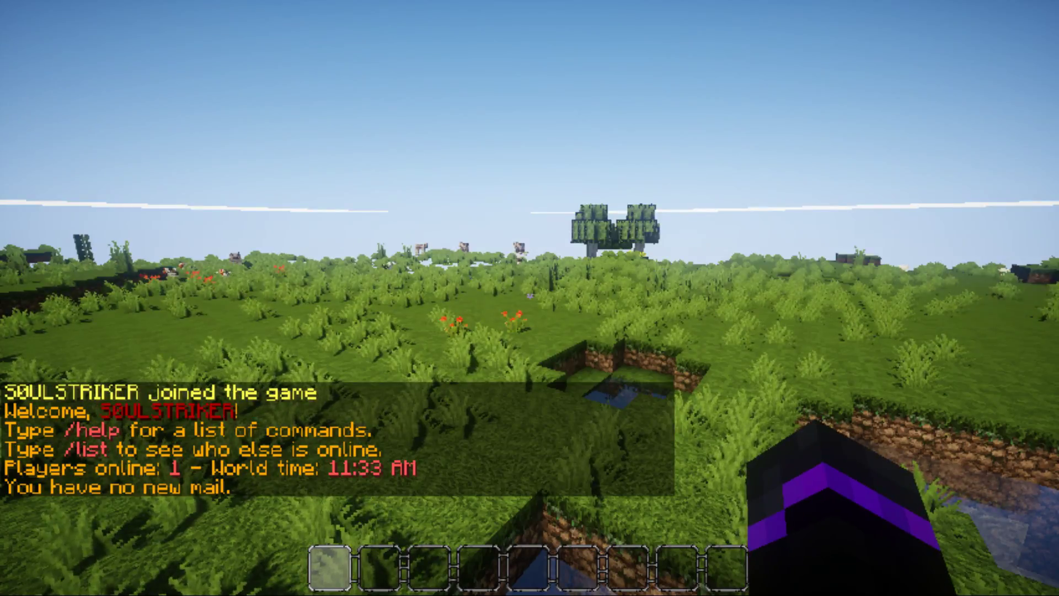
key("a")
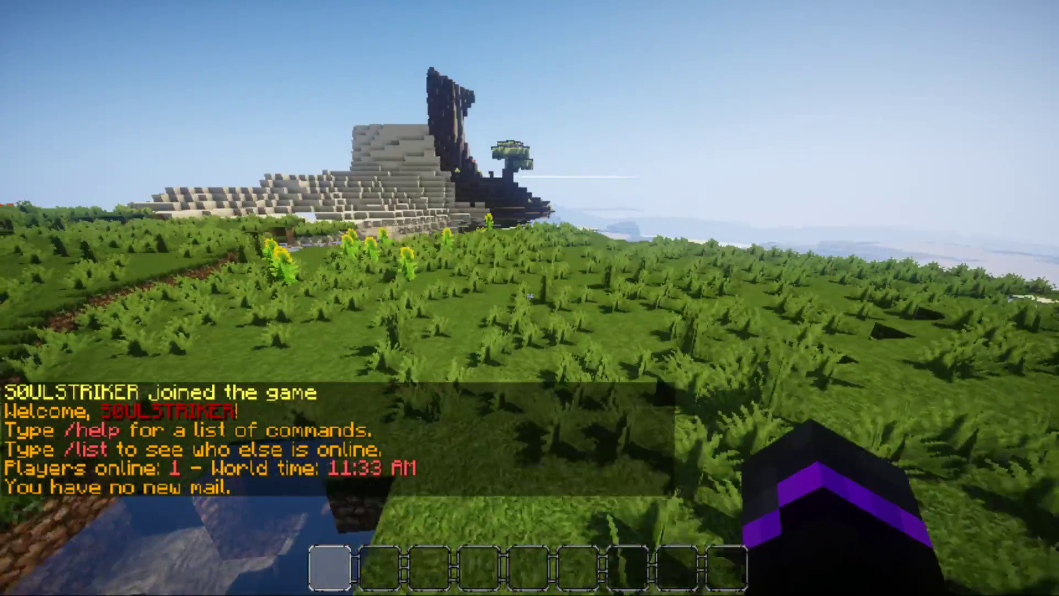
key("w")
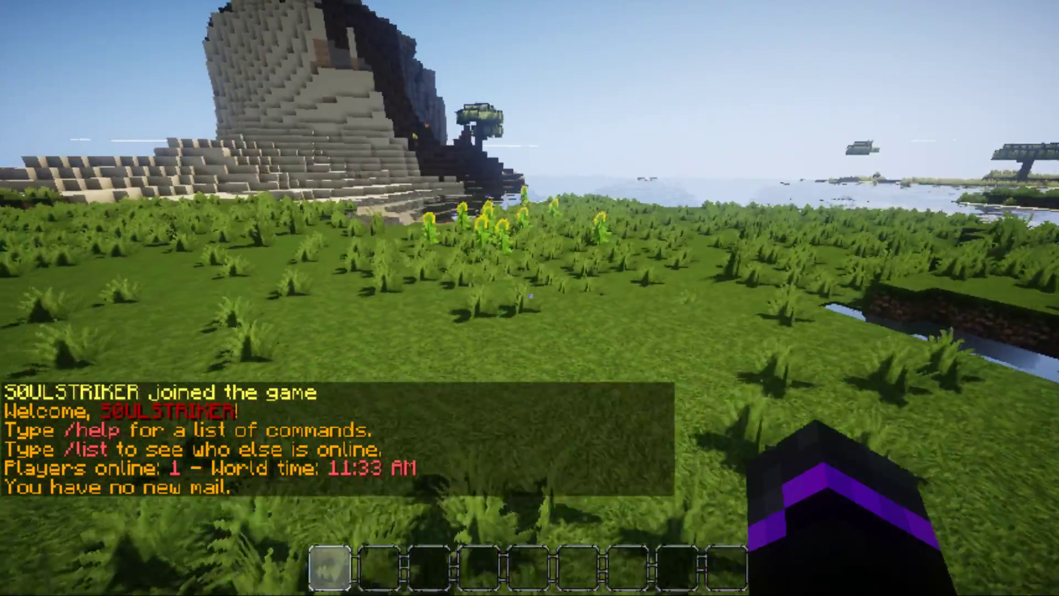
- List the server's Multiverse worlds with the command /mv list
key("slash")
type("mv list")
key("Return")
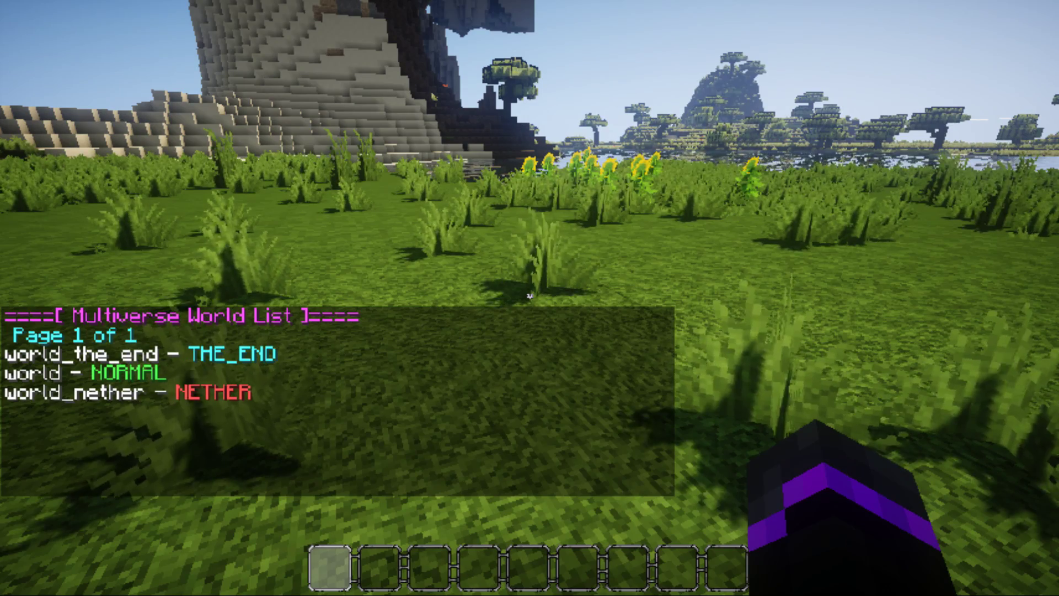
key("w")
key("w")
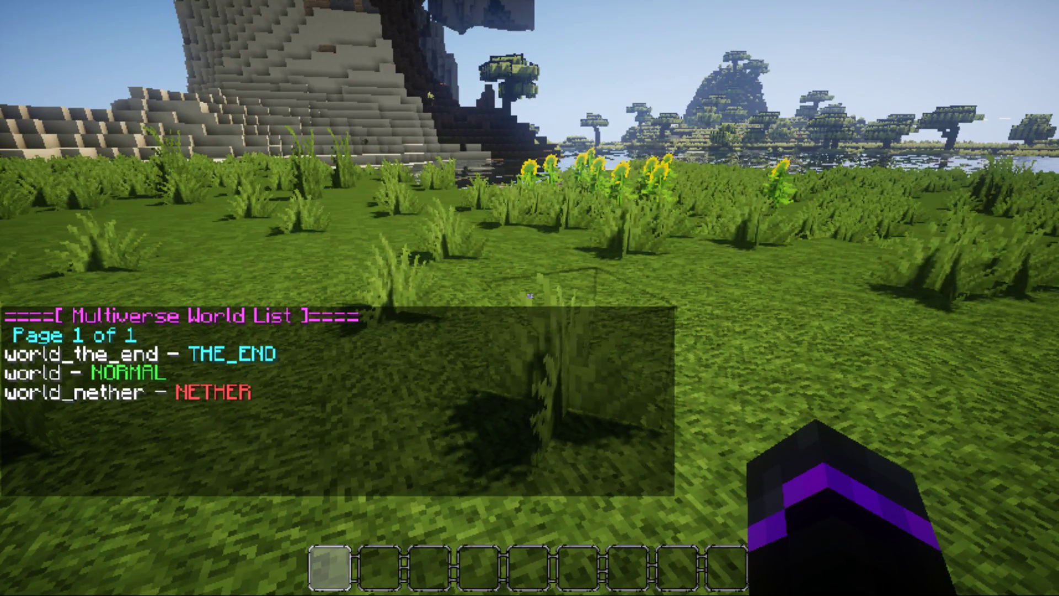
- Try to import the new world with the command /mv import best, without specifying an environment
key("slash")
type("mv imp")
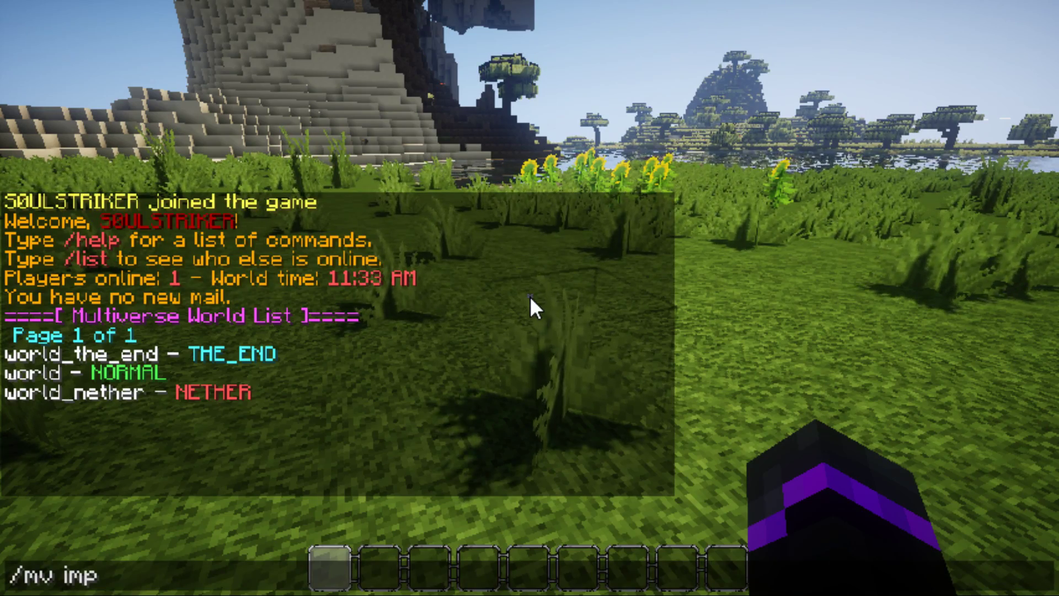
type("ort")
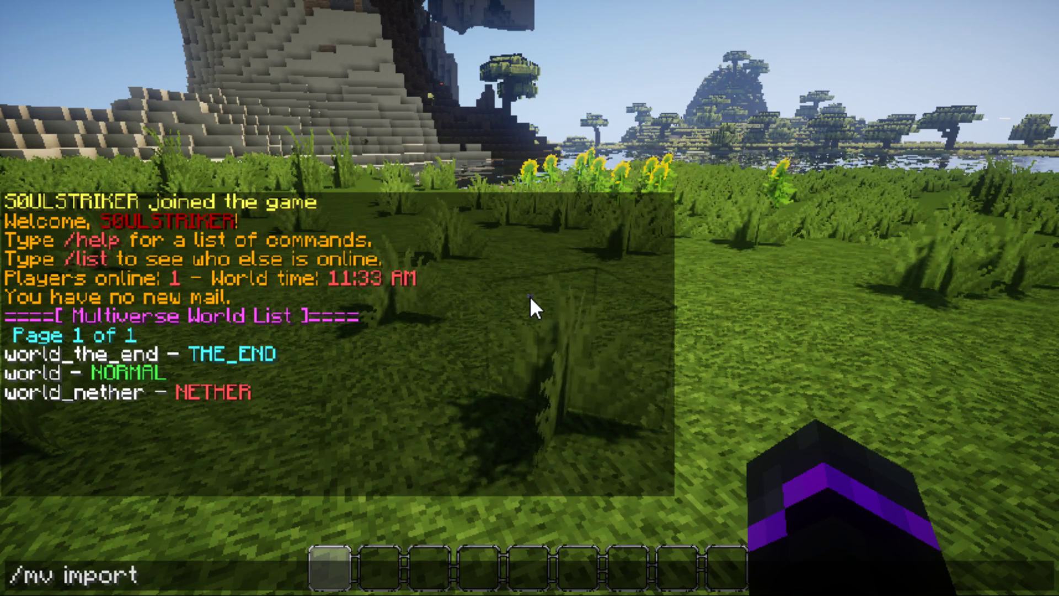
type("bes")
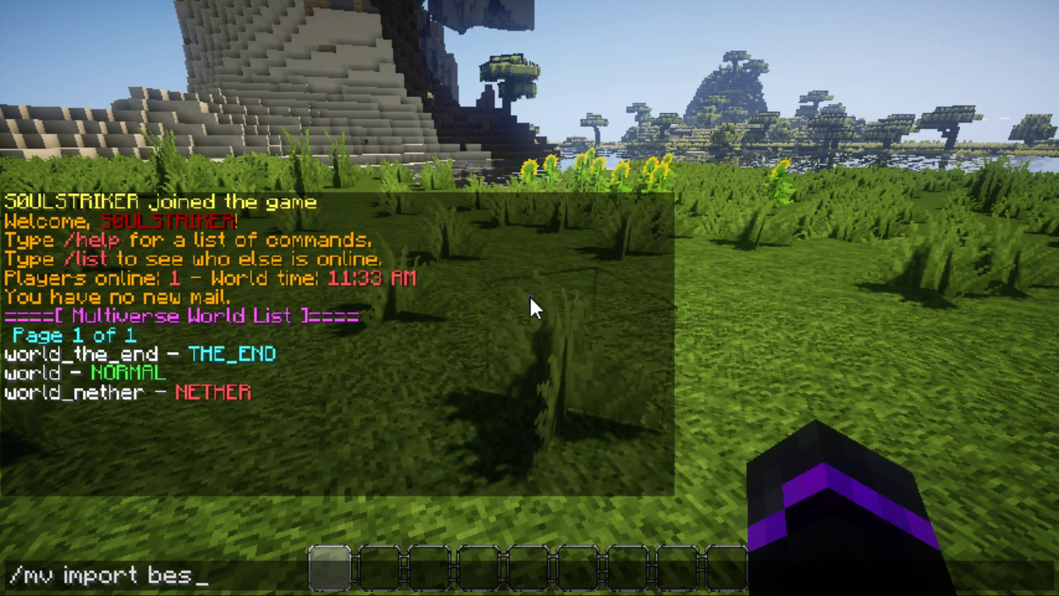
type("t")
key("Return")
- Import the world best with the normal environment using the command /mv import best normal
key("t")
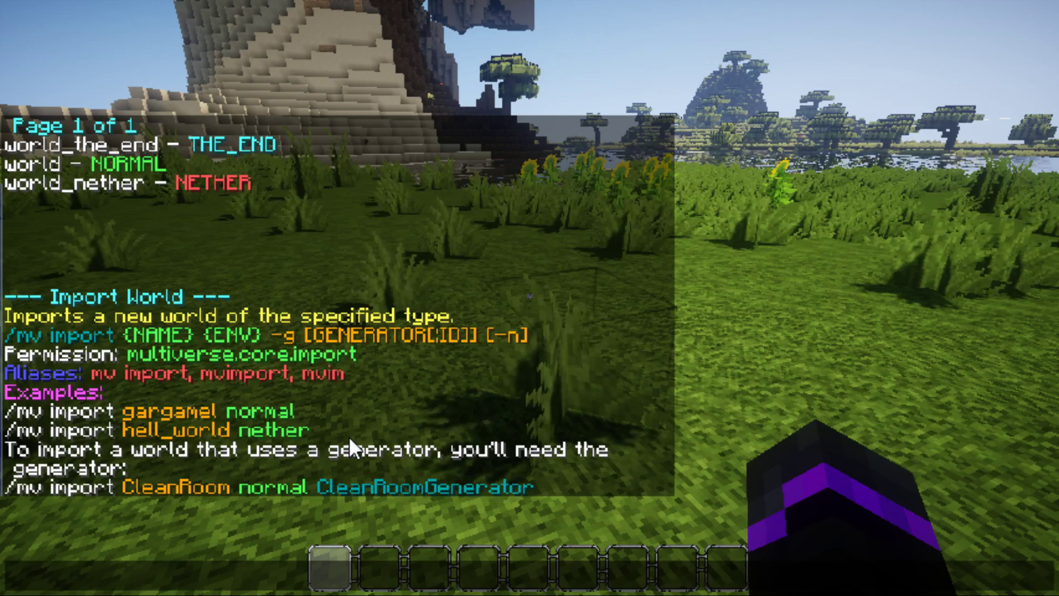
type("/mv import")
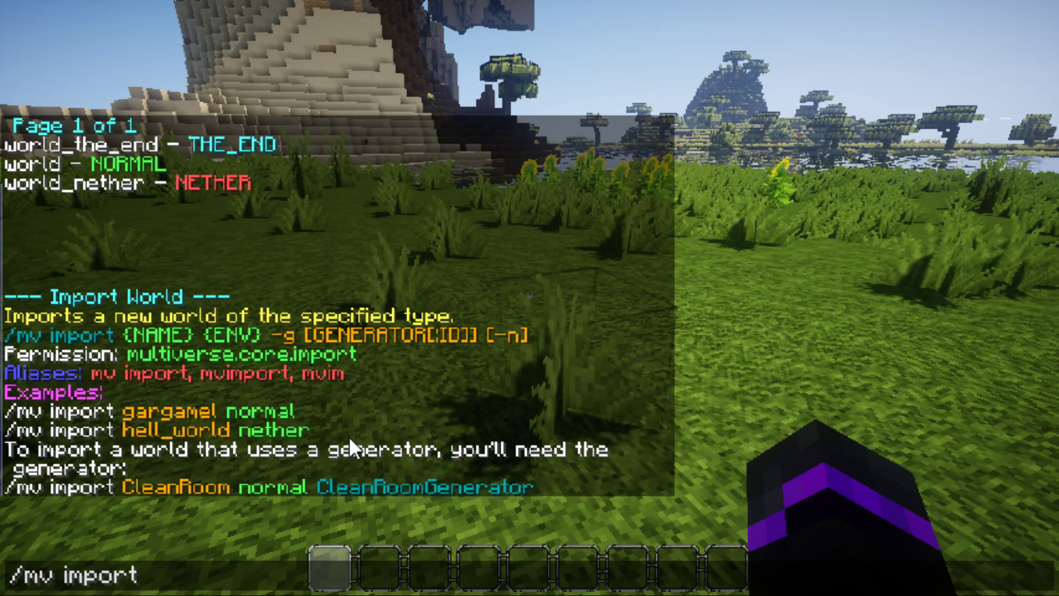
type(" no")
key("BackSpace")
key("BackSpace")
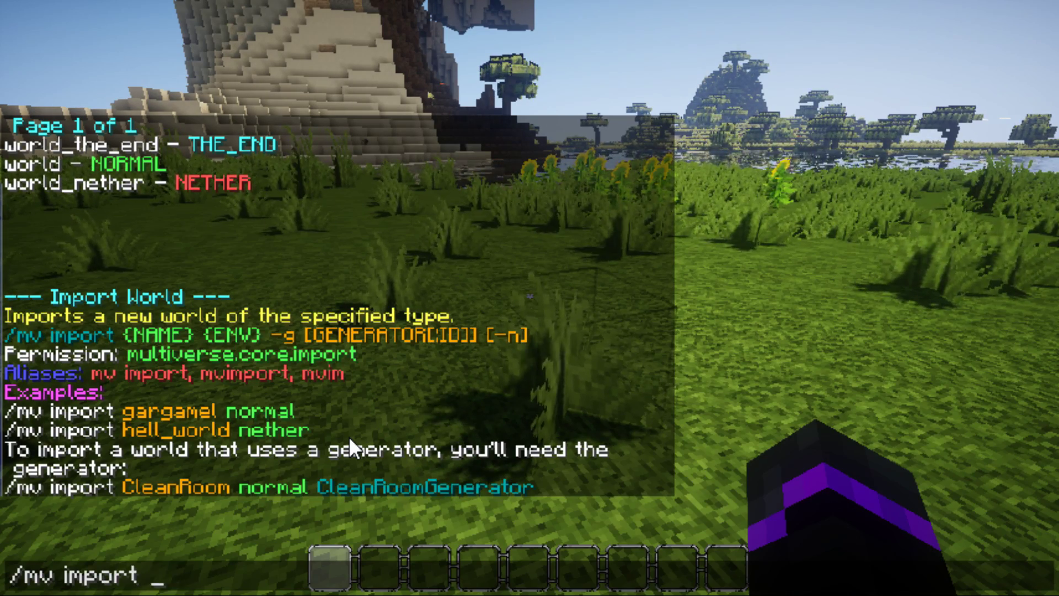
type("best normal")
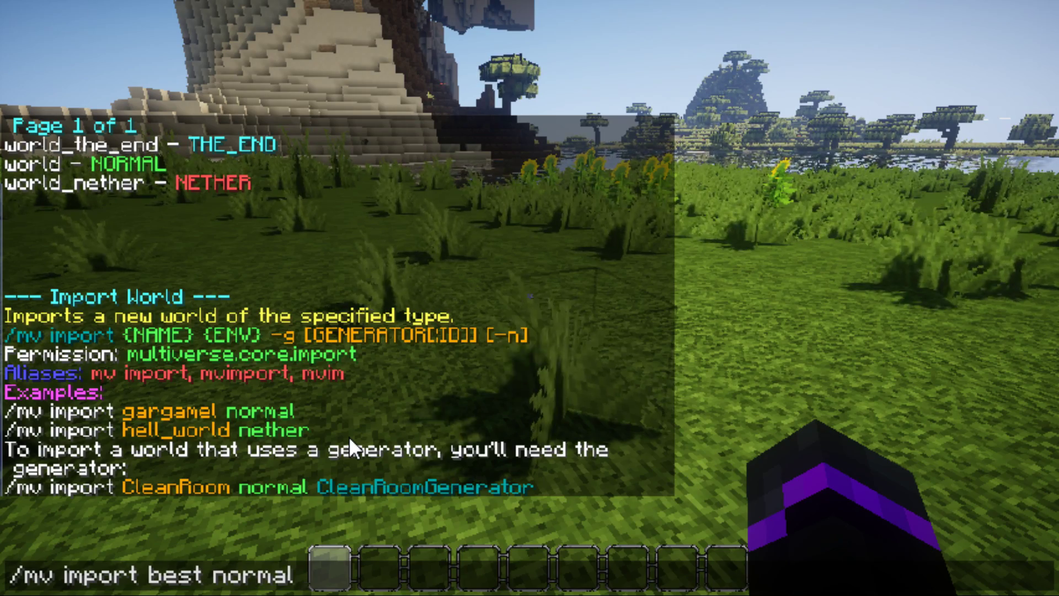
key("Return")
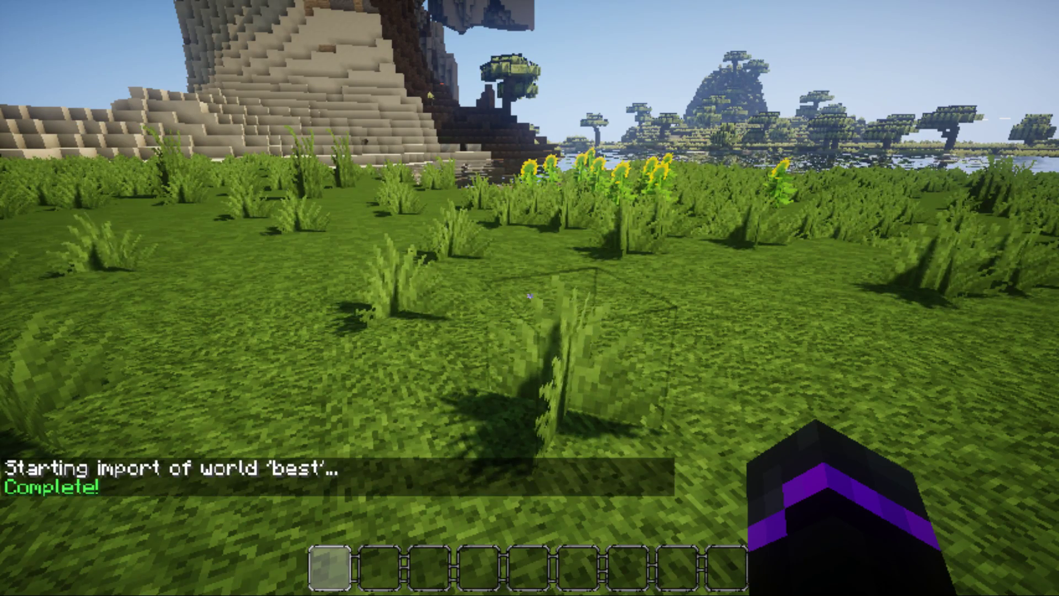
- Teleport to the imported world with the command /mv tp best and walk forward through its terrain
key("slash")
type("mv tp")
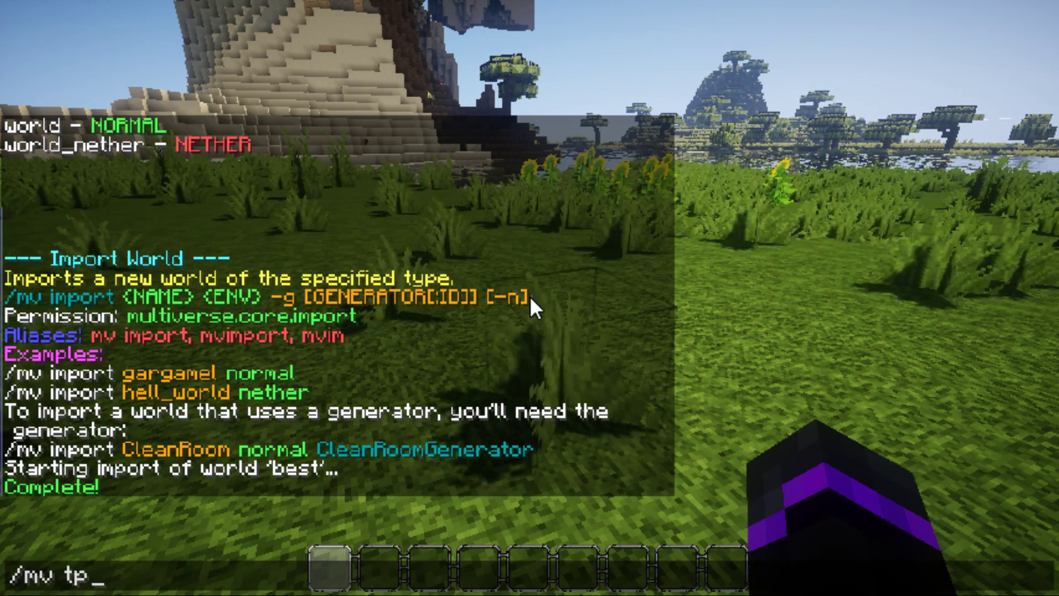
type(" best")
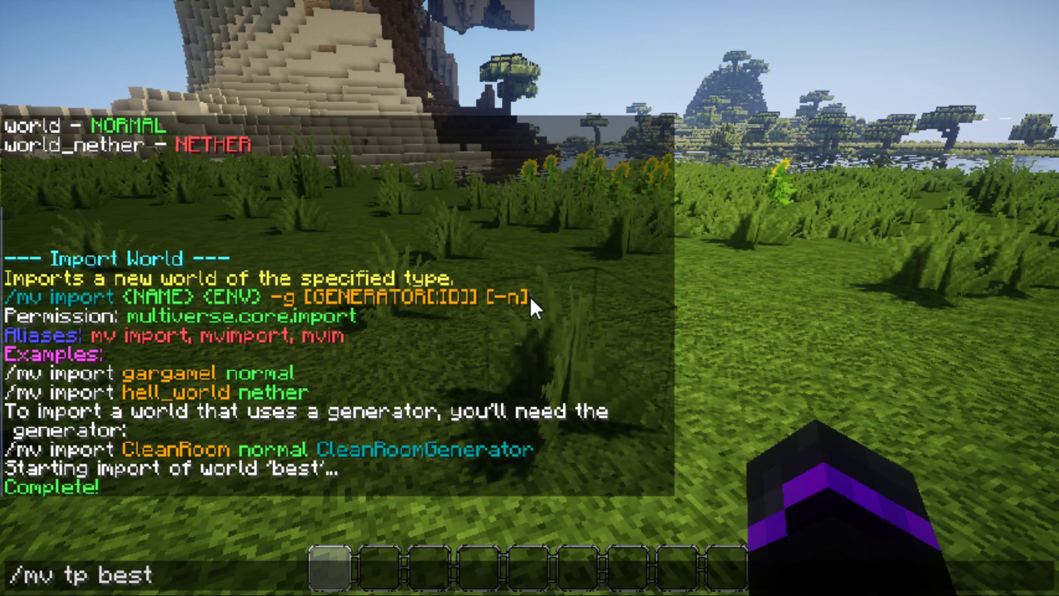
key("Return")
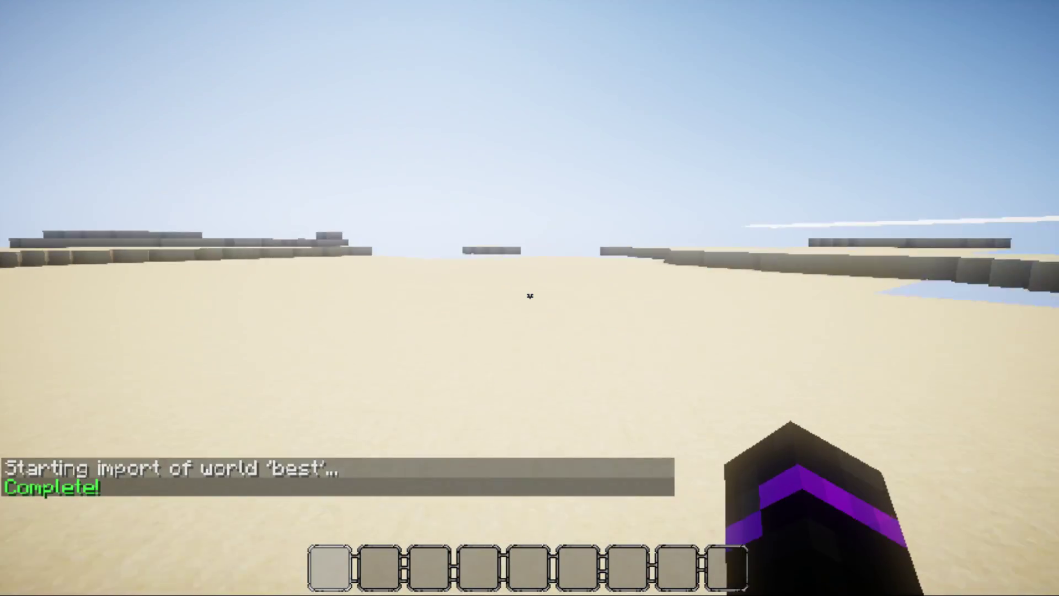
key("w")
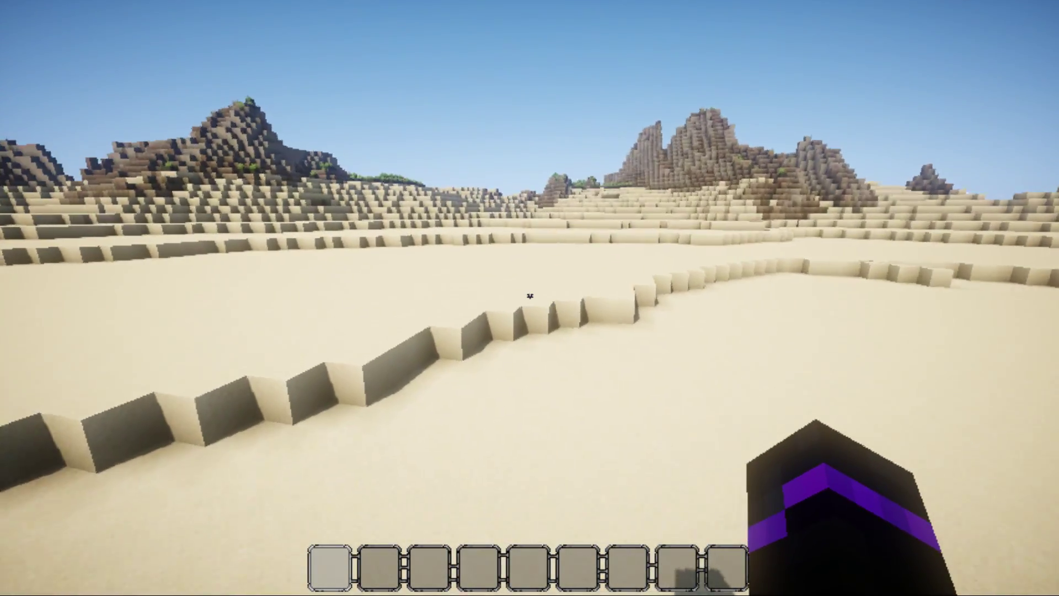
key("w")
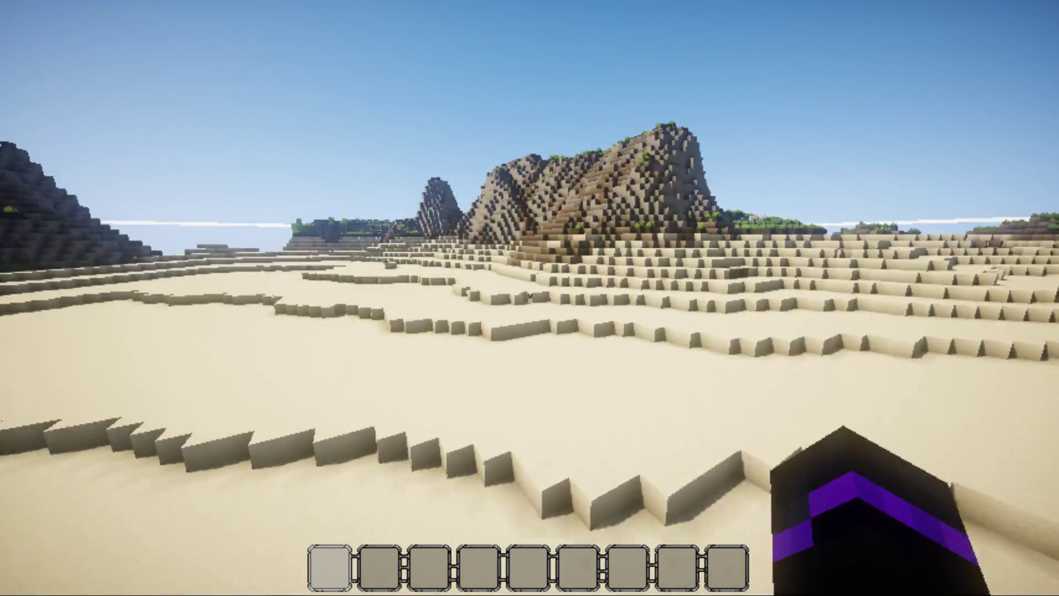
- Explore the imported world by flying across the sand flats and up over the rocky, cactus-lined cliffs
key("w")
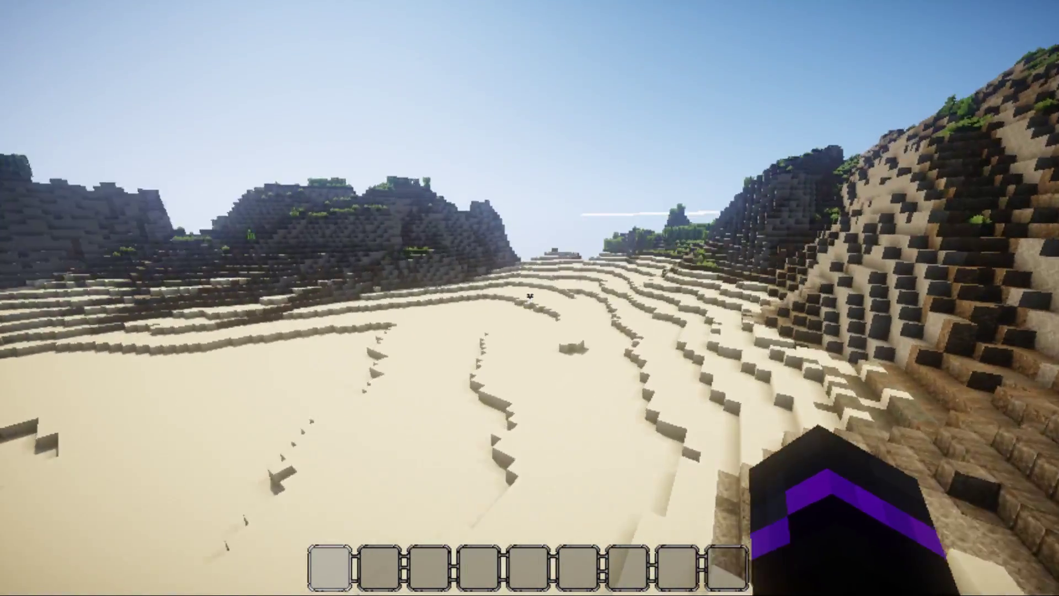
key("w")
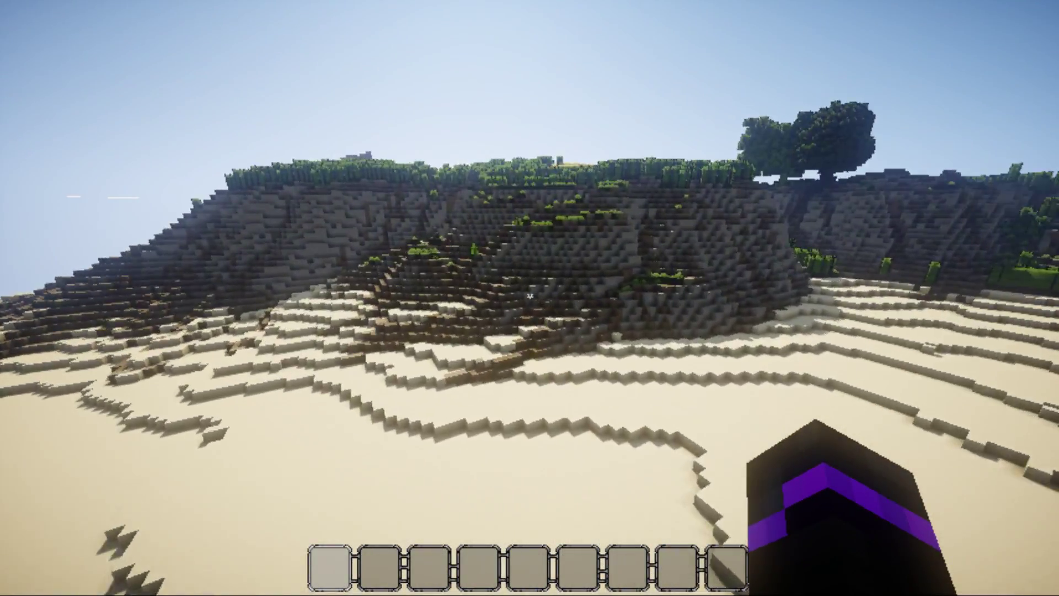
key("w")
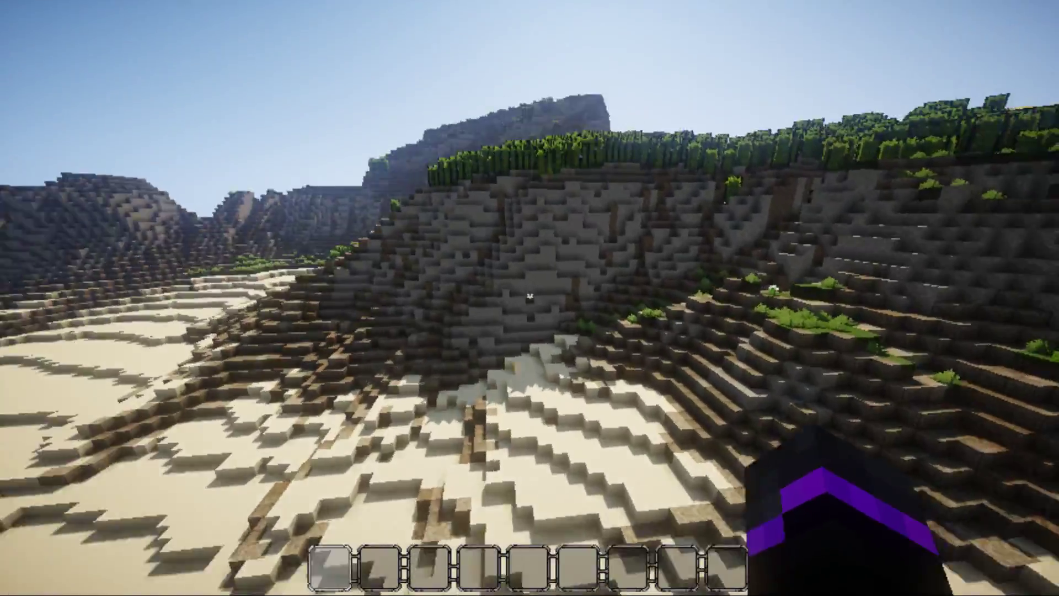
key("w")
key("space")
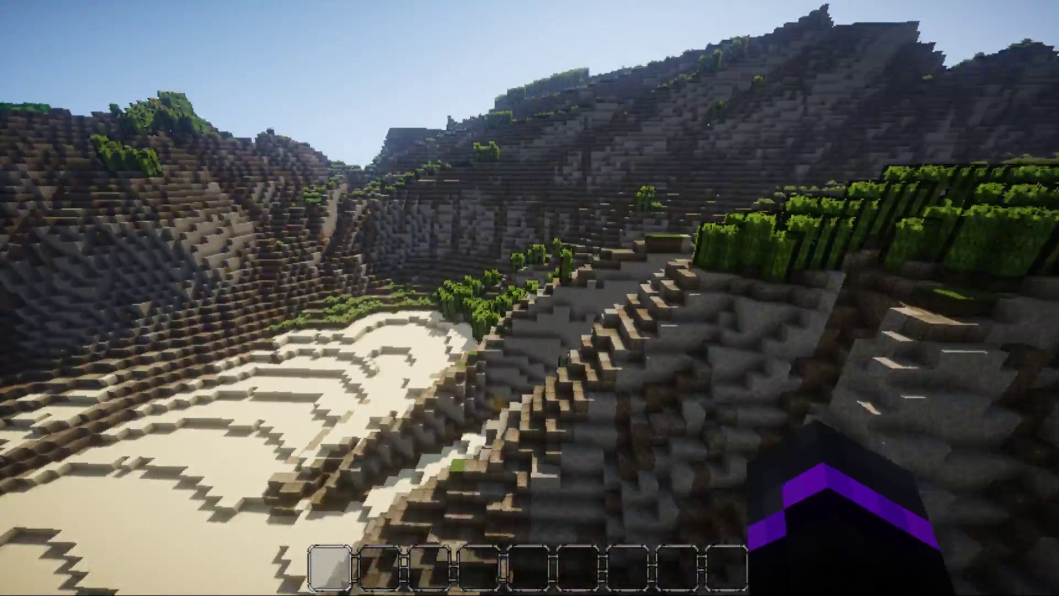
key("w")
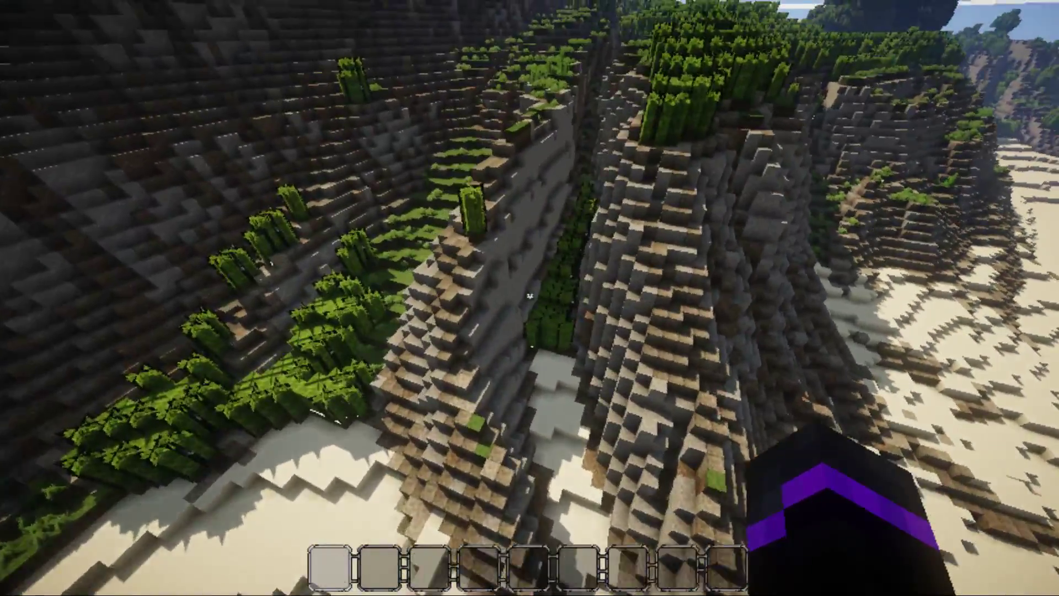
- Fly over the grassy hilltops to inspect the terraced slopes and the bright green crop fields
key("w")
key("w")
key("space")
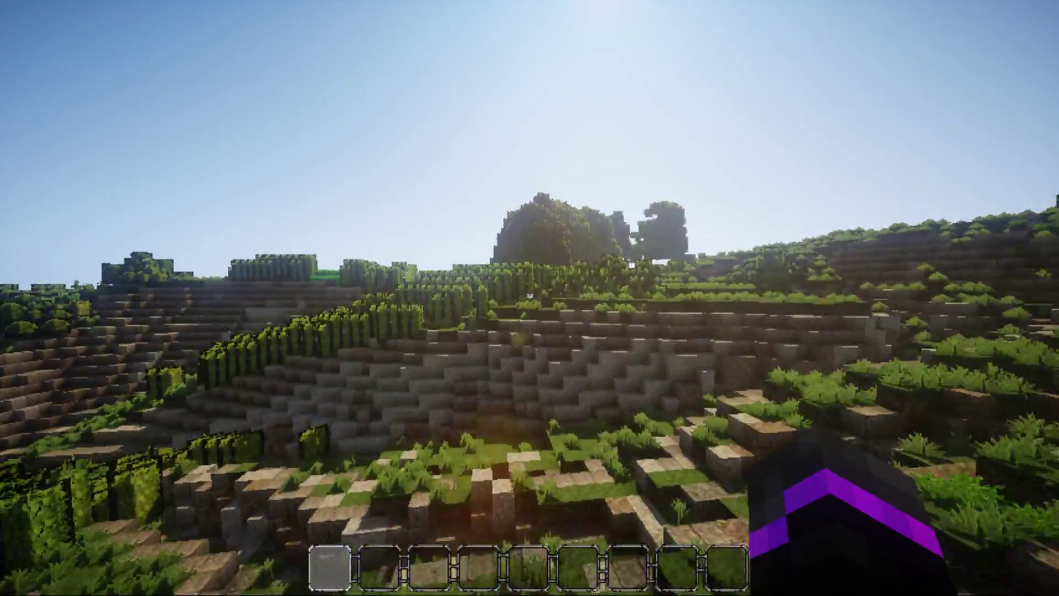
key("w")
key("space")
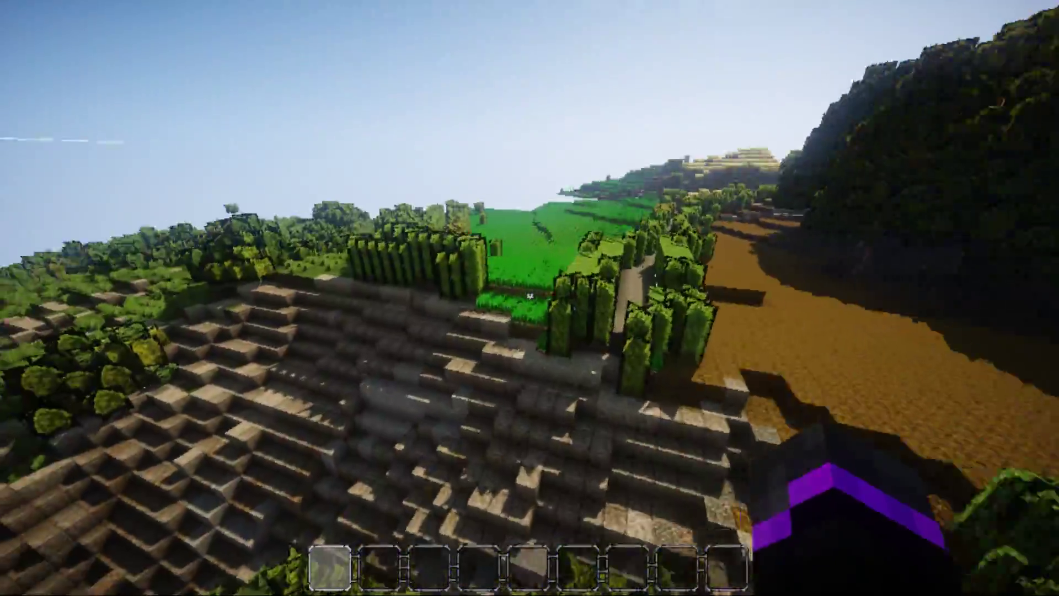
key("w")
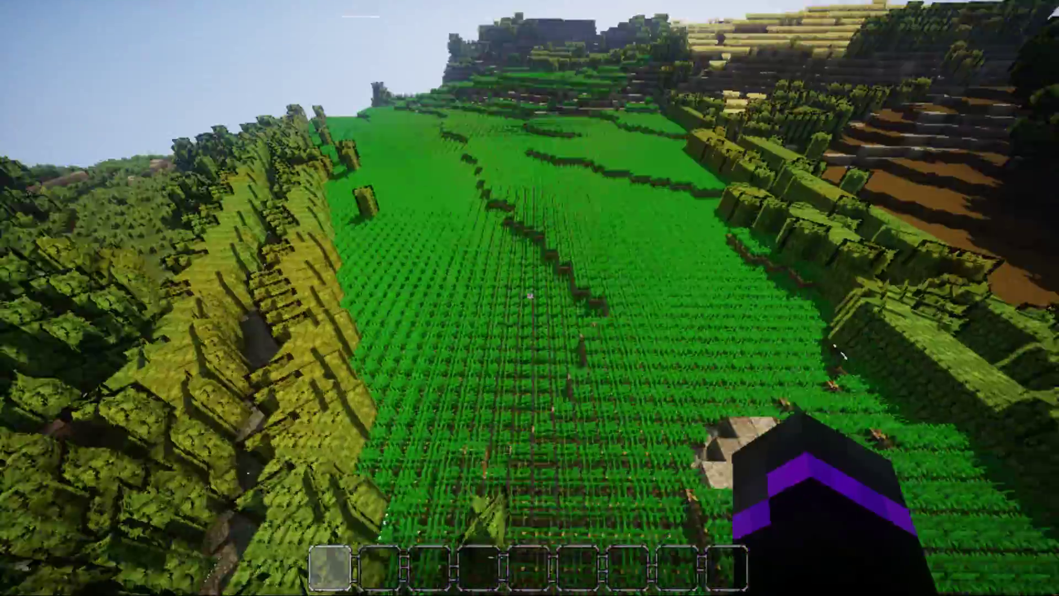
key("w")
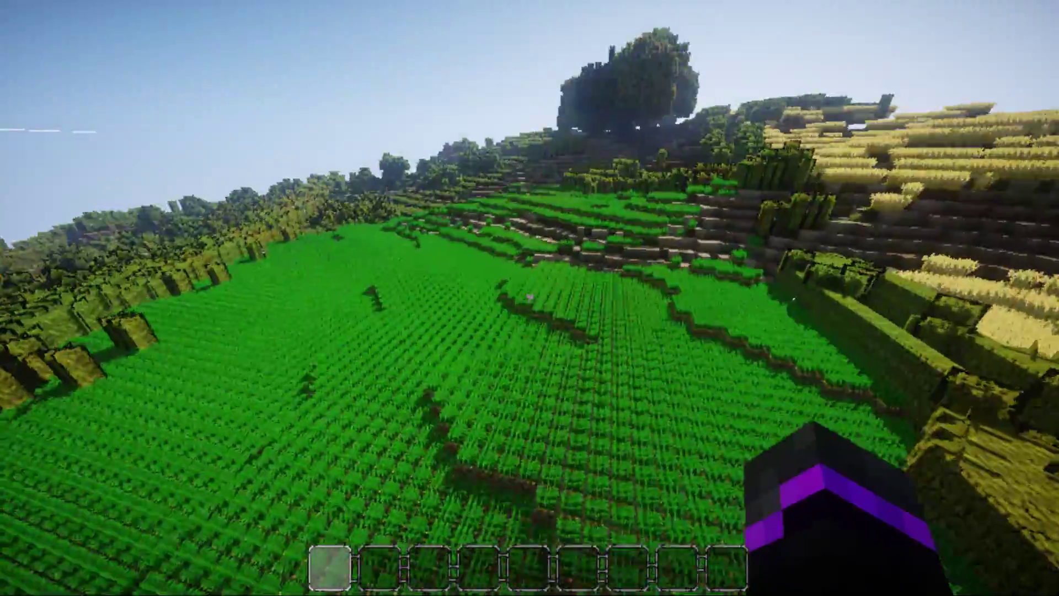
- View the character from the front in third person, return to first person, and fly on toward the large trees
key("F5")
key("w")
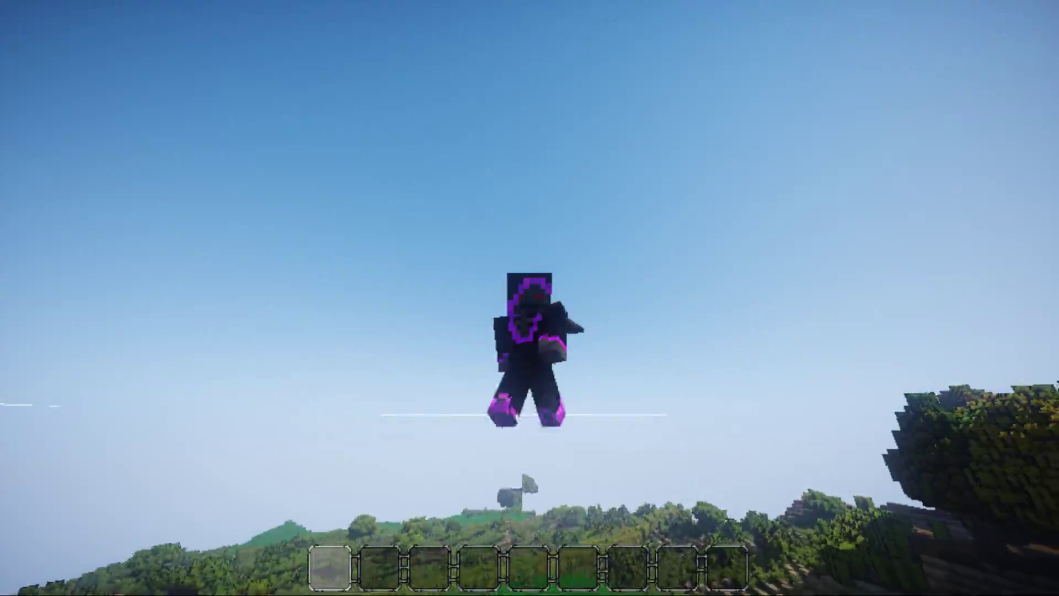
key("F5")
key("w")
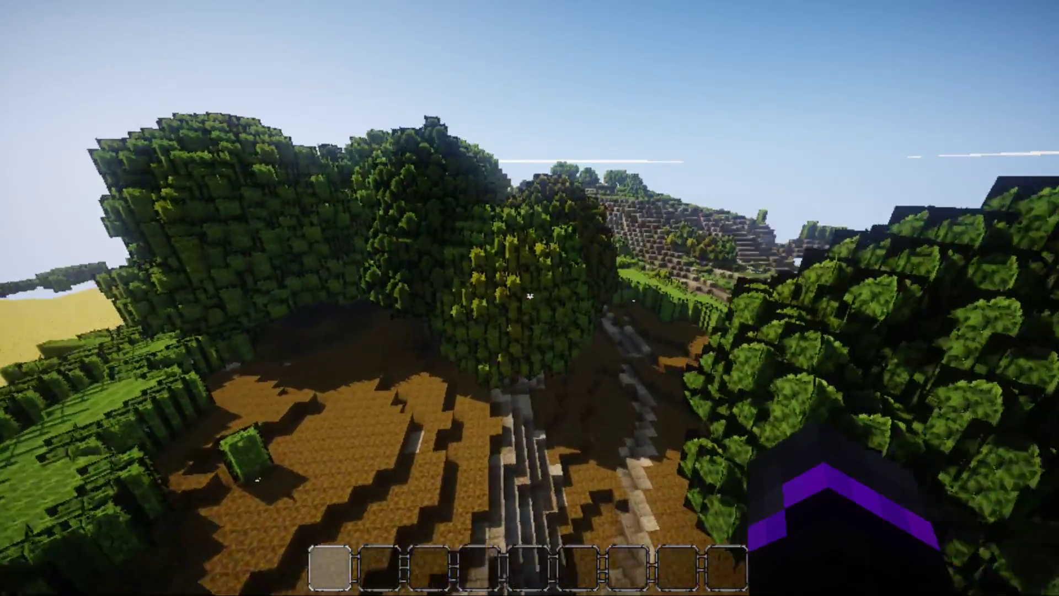
- Fly past the large trees and over the wooded hillside to survey the yellow fields and distant desert
key("d")
key("w")
key("d")
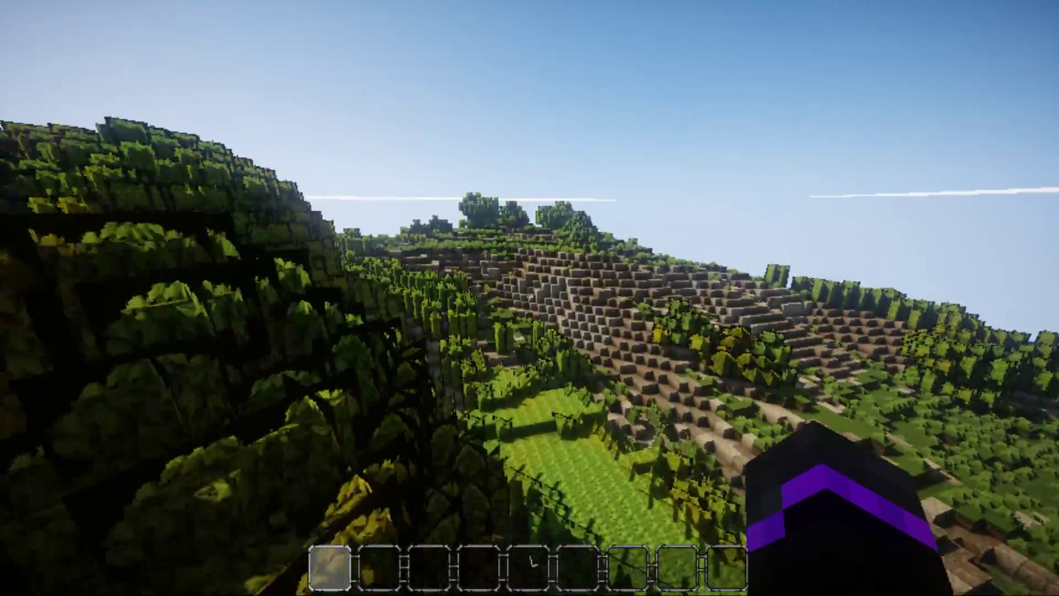
key("w")
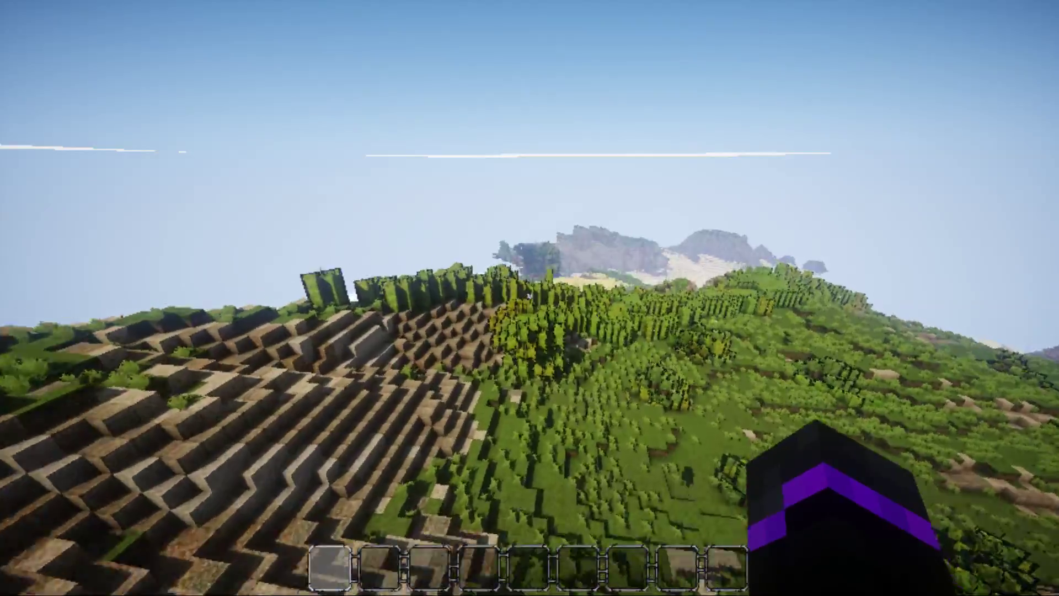
key("w")
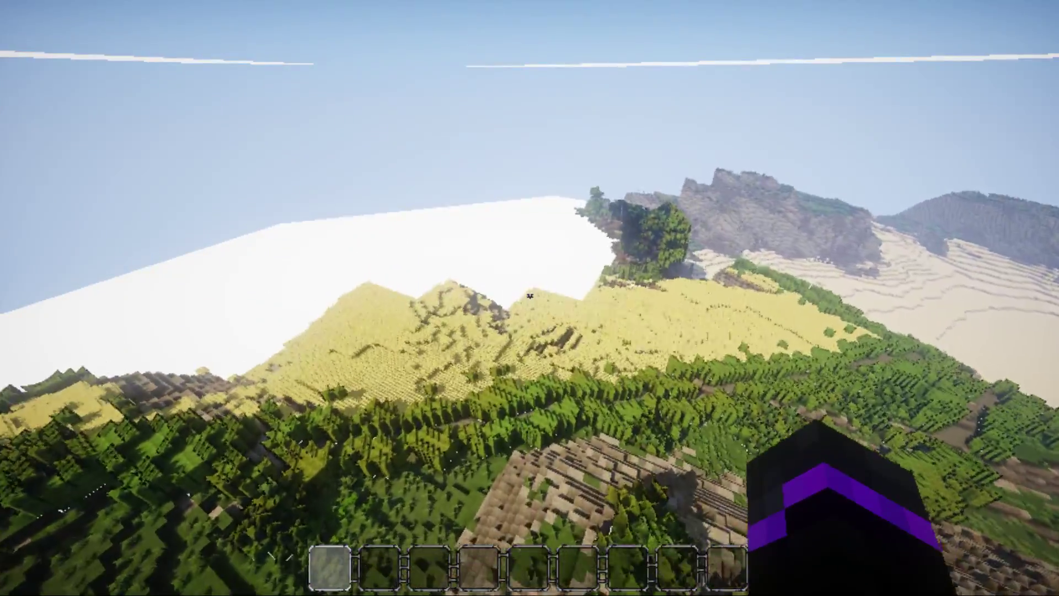
key("w")
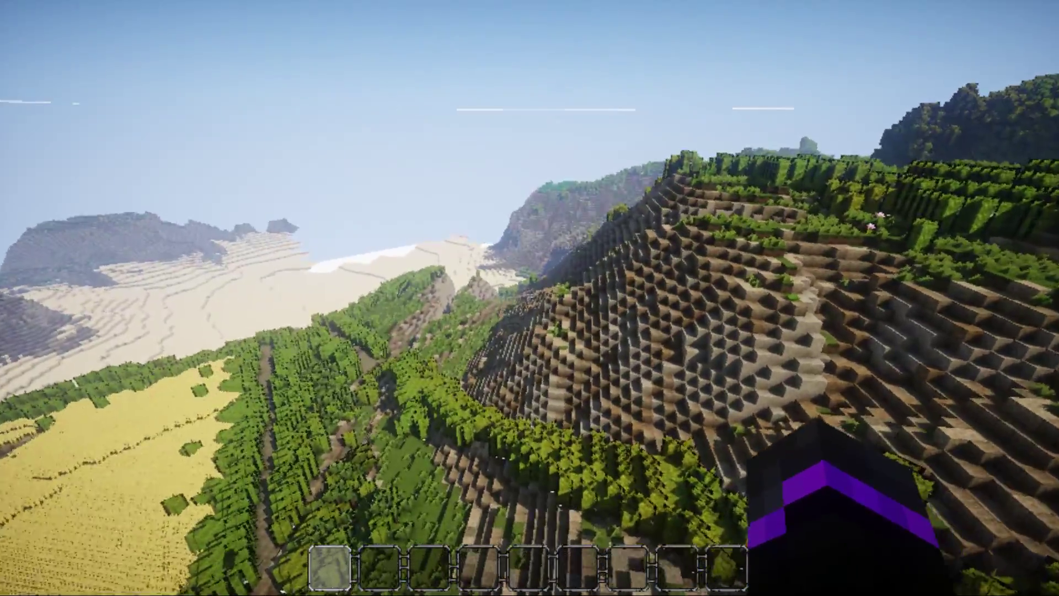